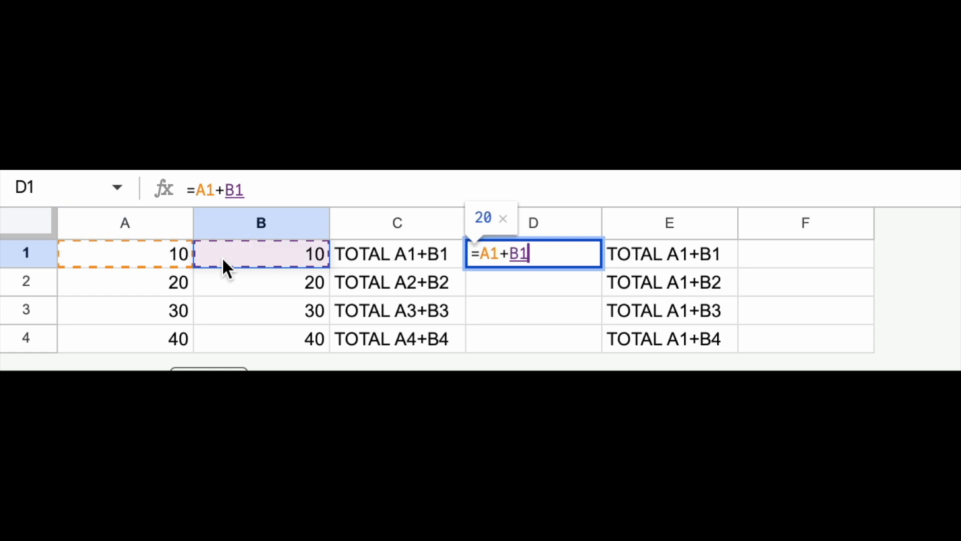
- Confirm the formula =A1+B1 in D1 and copy it into D2, D3 and D4
key("Return")
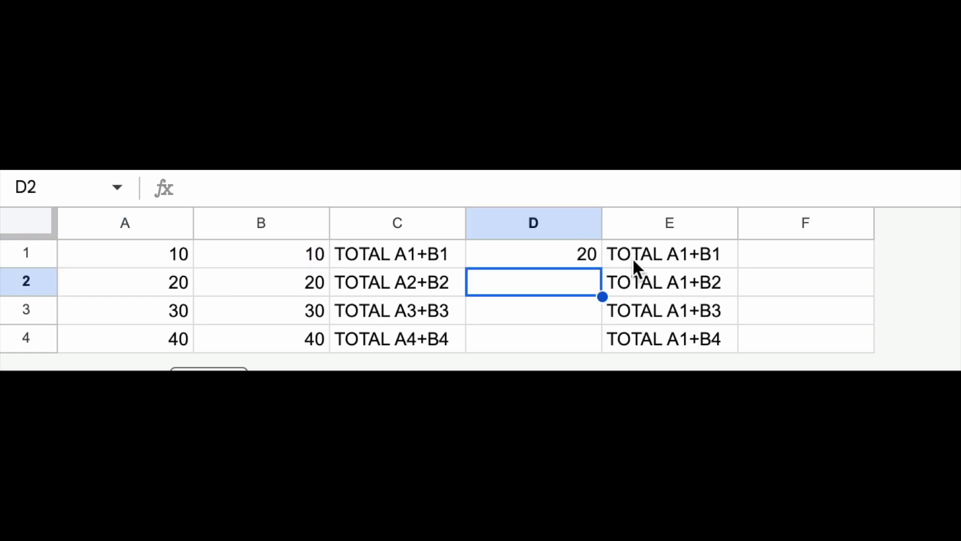
left_click(539, 259)
key("ctrl+c")
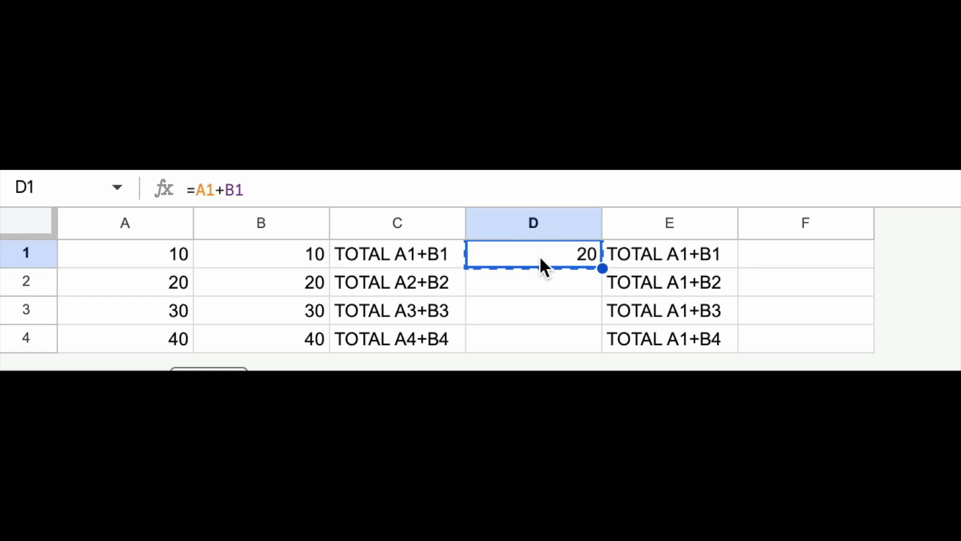
left_click(548, 283)
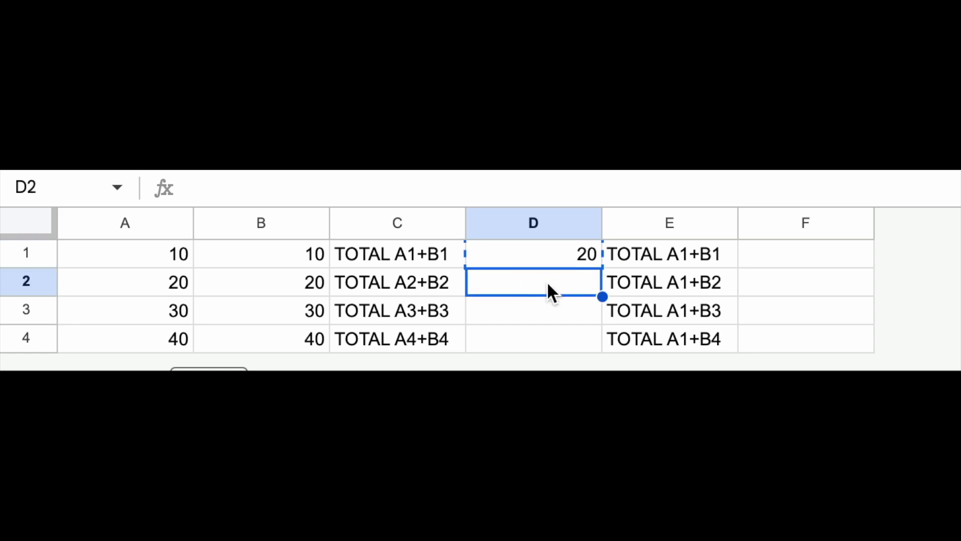
key("ctrl+v")
left_click(549, 311)
key("ctrl+v")
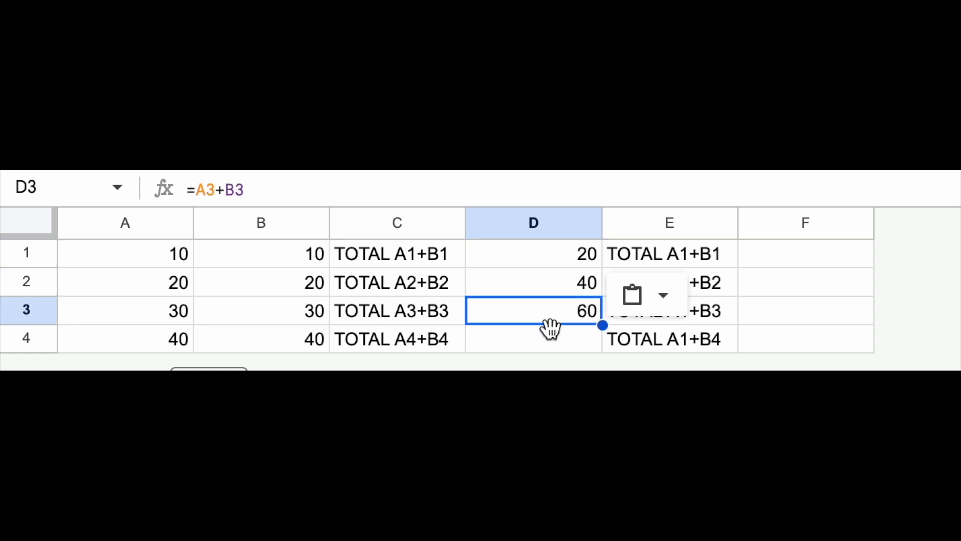
left_click(550, 336)
key("ctrl+v")
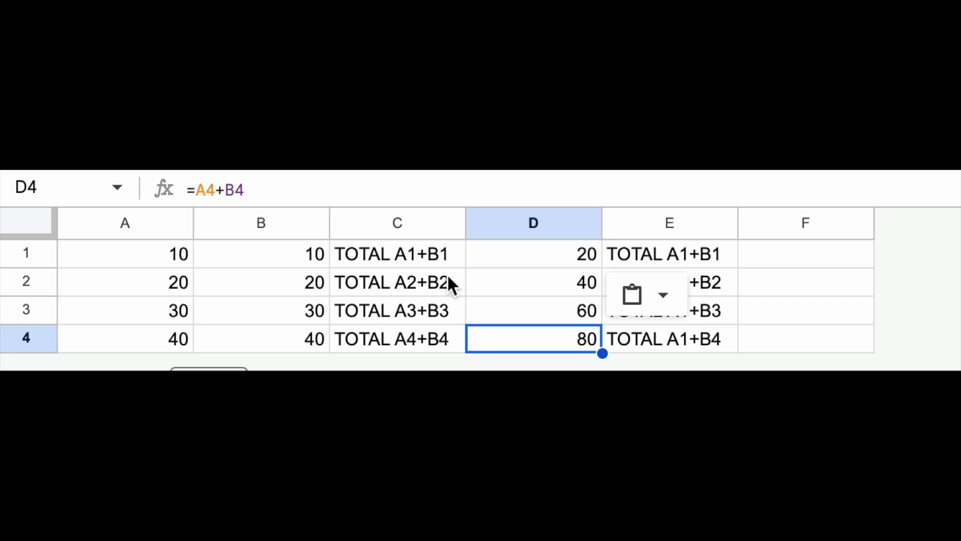
- Check the cell references in the formulas of D2, D3 and D4 against D1
left_click(535, 270)
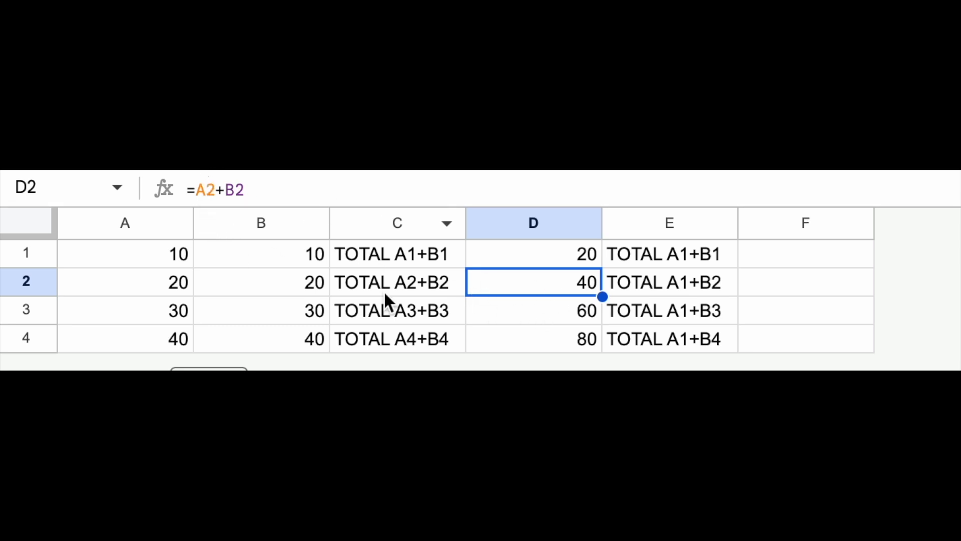
left_click(551, 316)
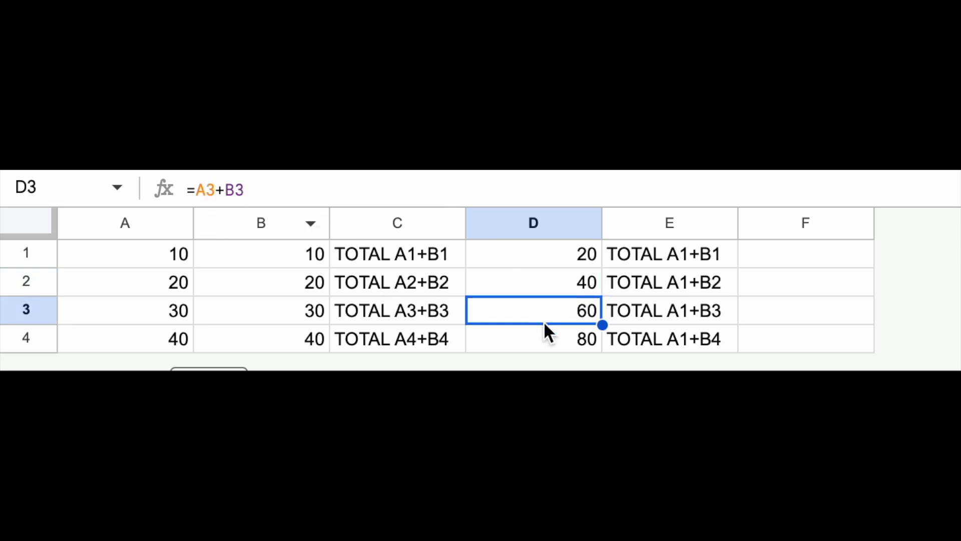
double_click(554, 332)
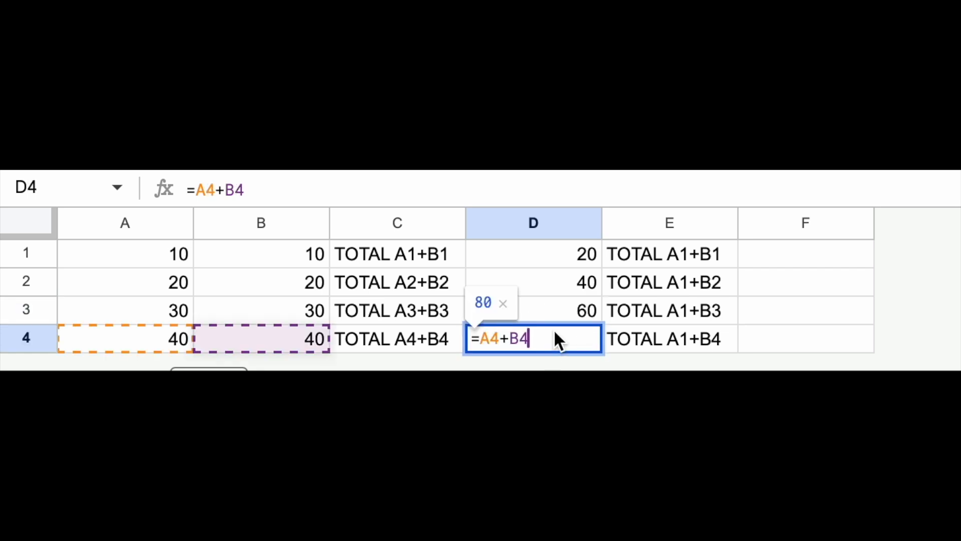
left_click(544, 247)
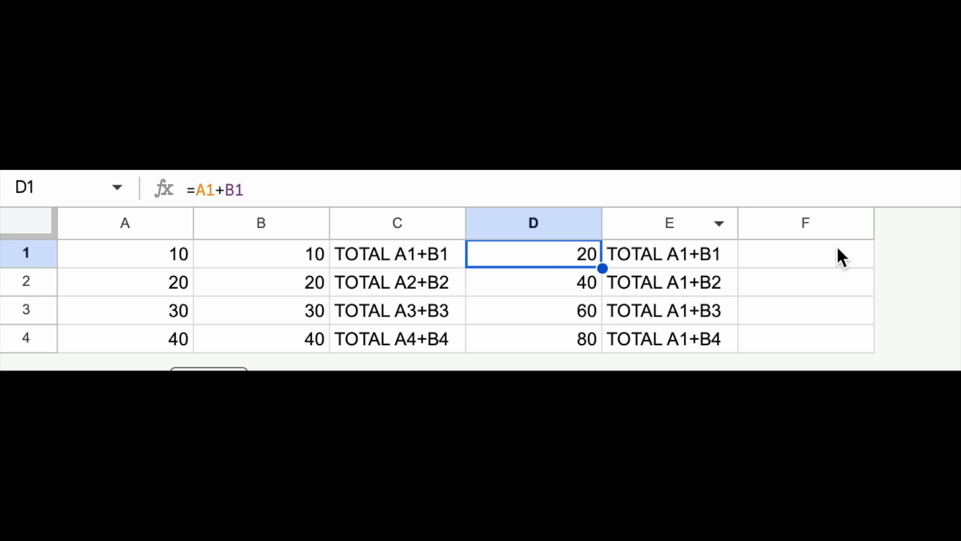
- Enter the formula =A1+B1 in F1, picking A1 and B1 as the references
left_click(811, 255)
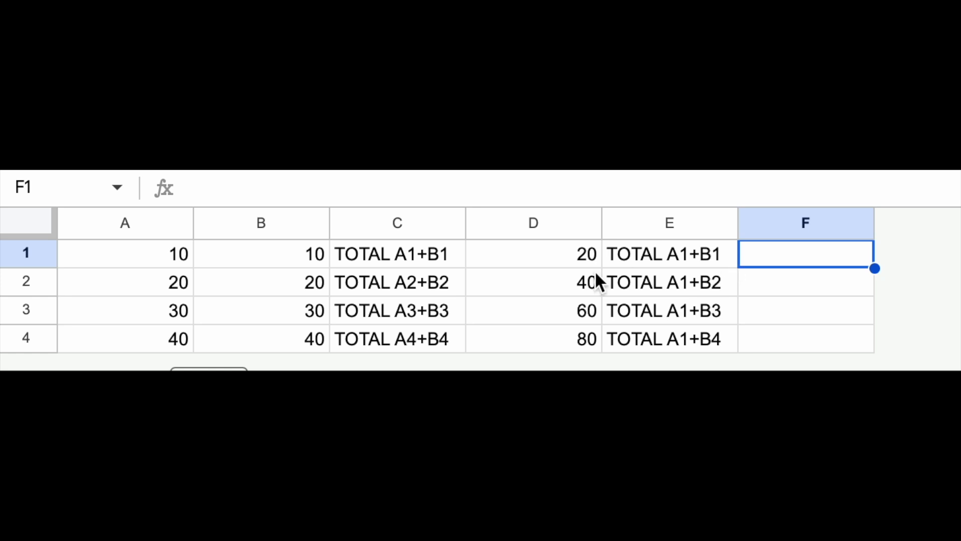
left_click(402, 259)
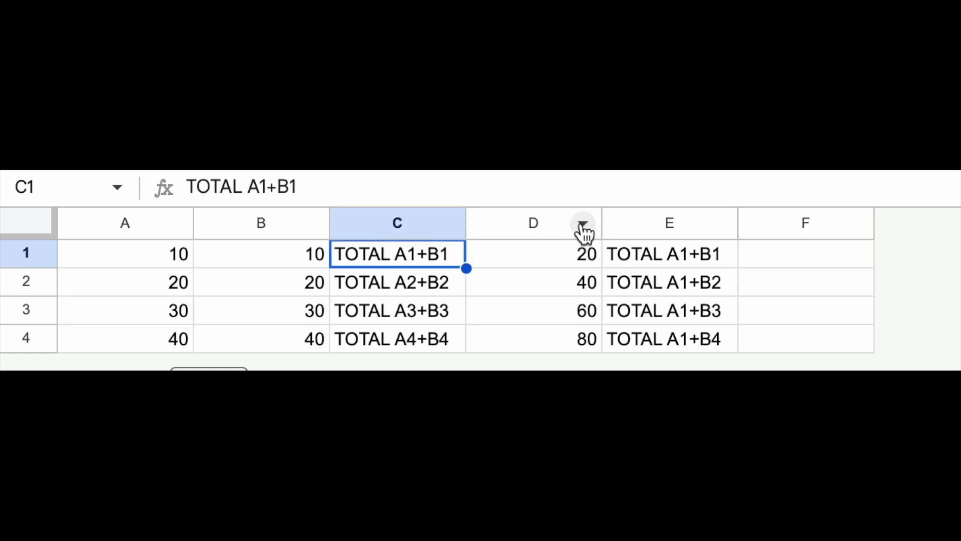
double_click(770, 252)
type("=")
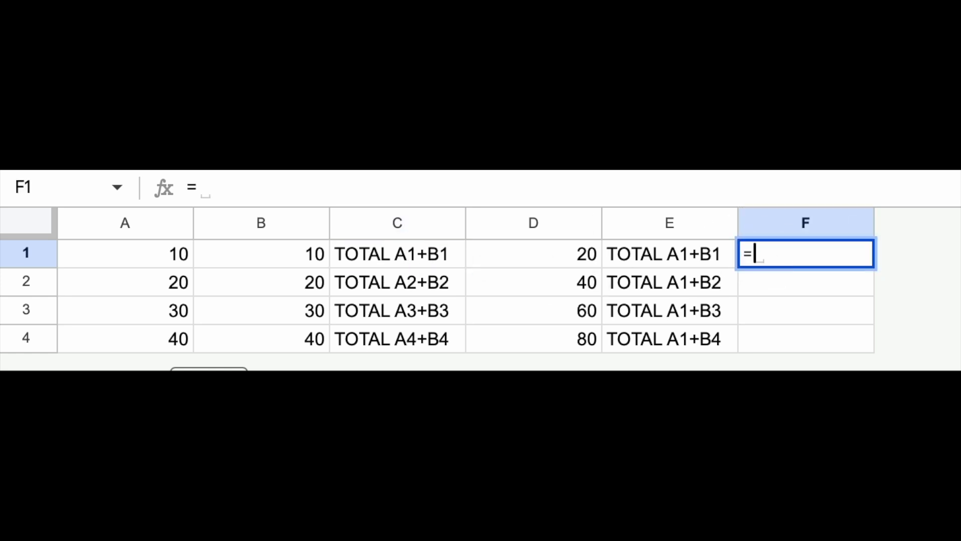
left_click(111, 247)
left_click(220, 188)
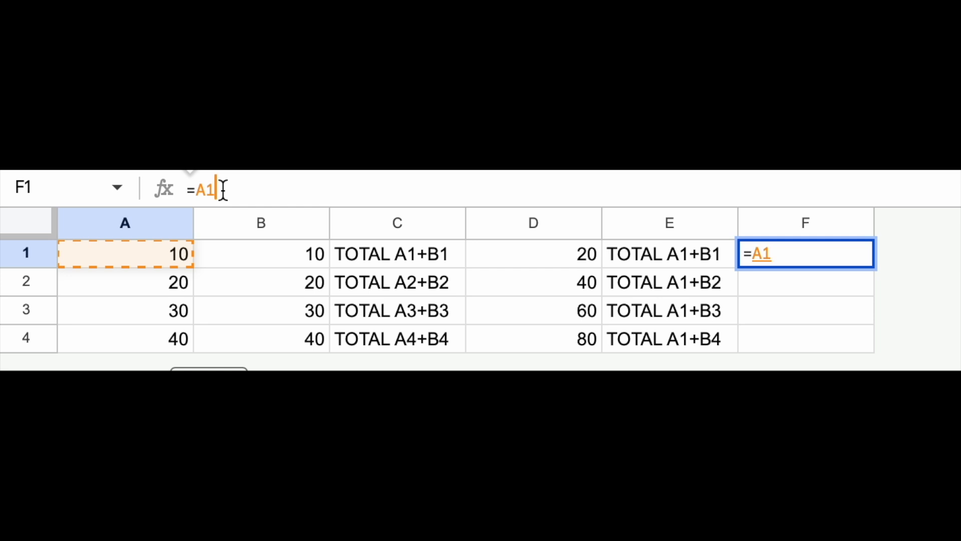
type("+")
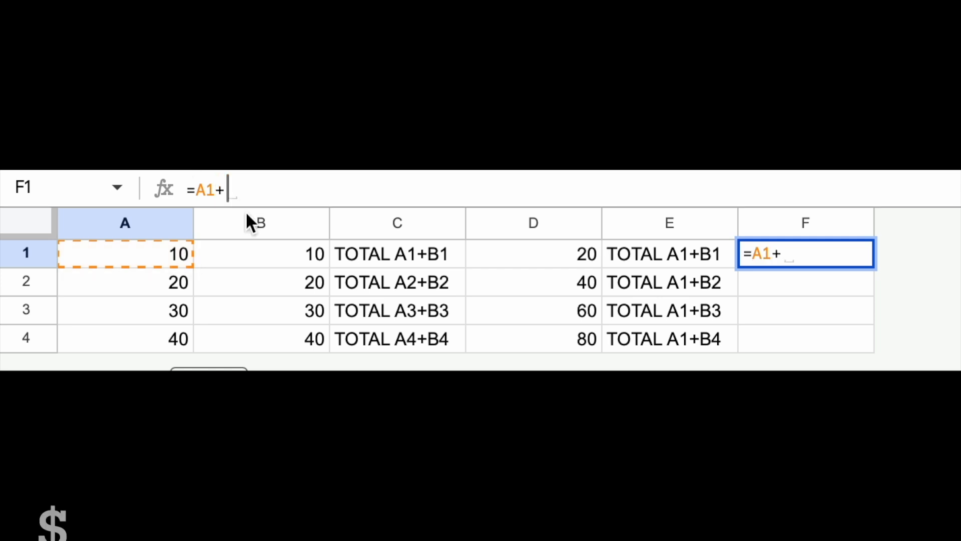
left_click(256, 250)
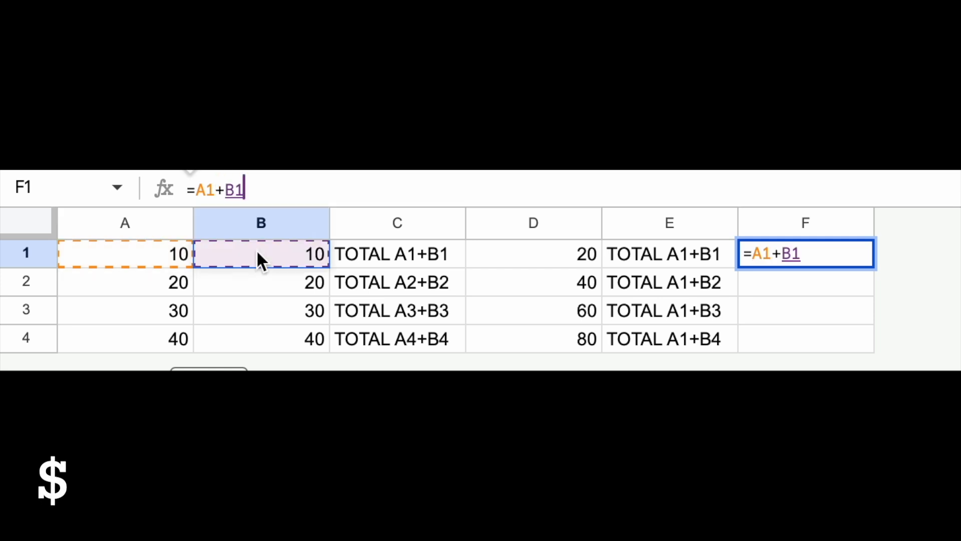
key("Return")
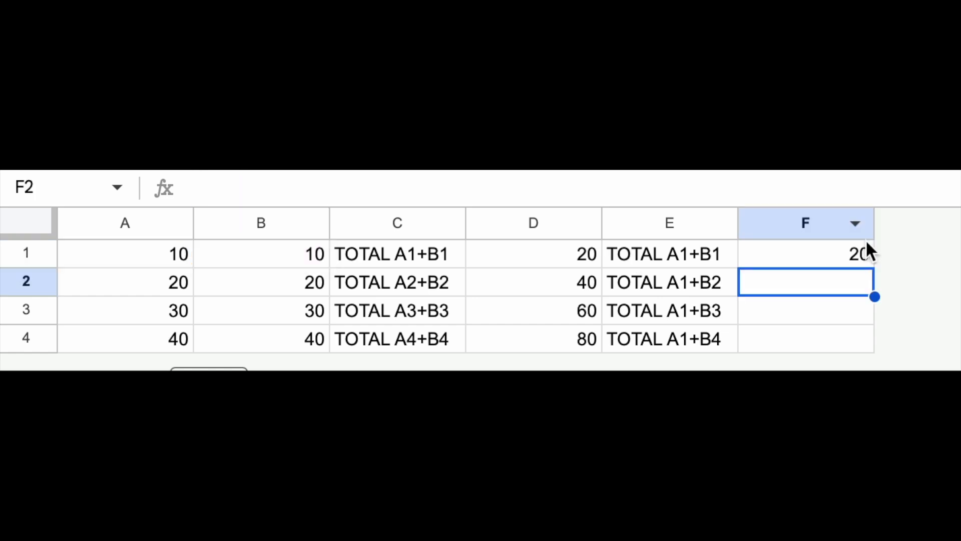
- Copy the relative-reference formula from F1 into F2, F3 and F4
left_click(838, 260)
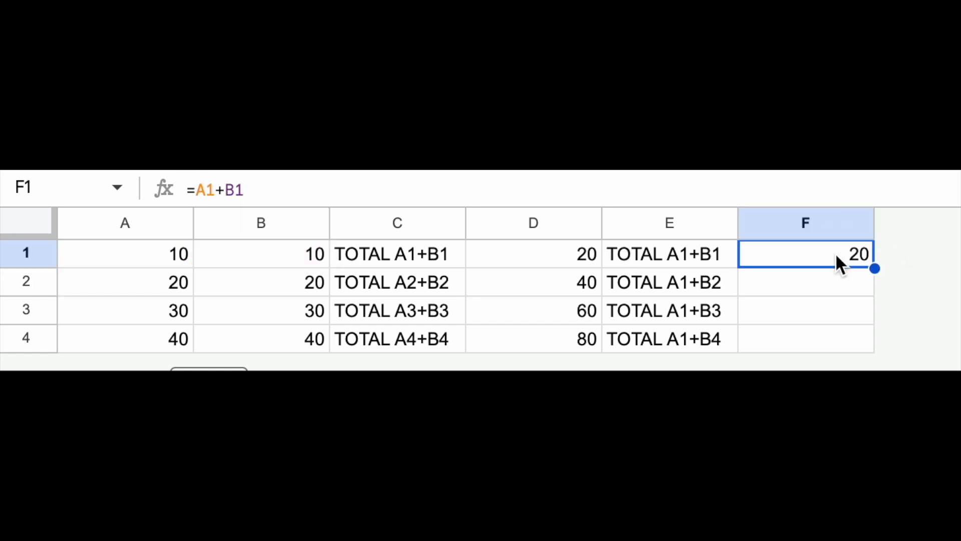
key("ctrl+c")
left_click(828, 281)
key("ctrl+v")
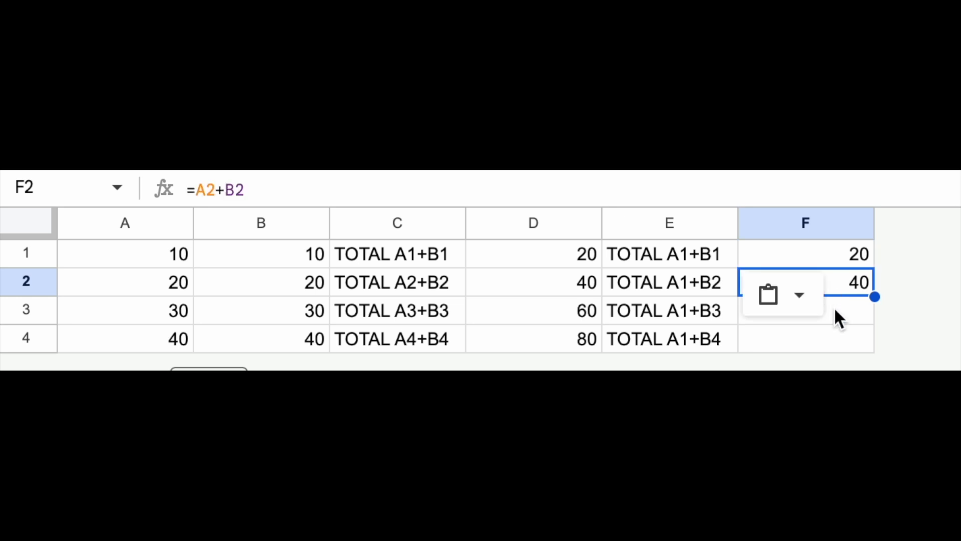
left_click(828, 309)
key("ctrl+v")
left_click(834, 337)
key("ctrl+v")
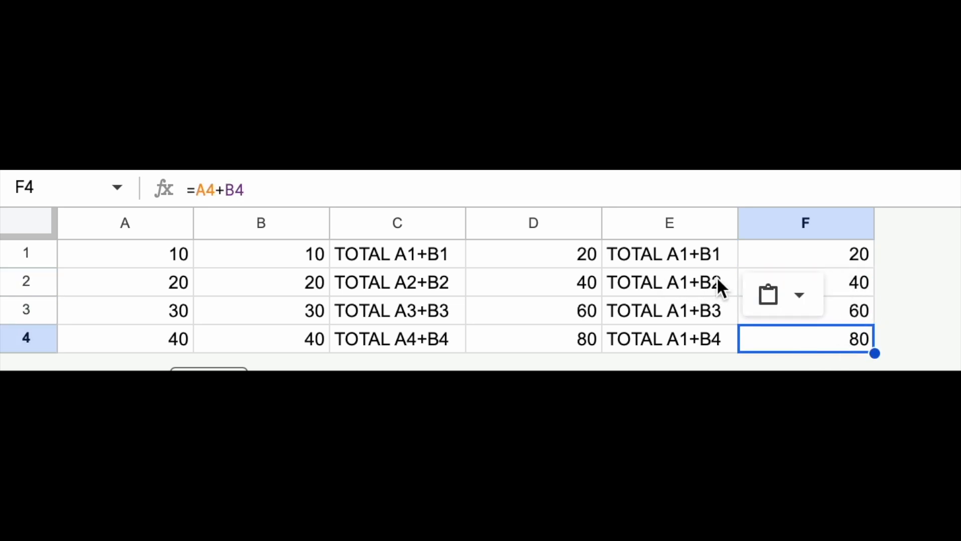
- Clear the copied formulas from F2:F4
left_click(153, 258)
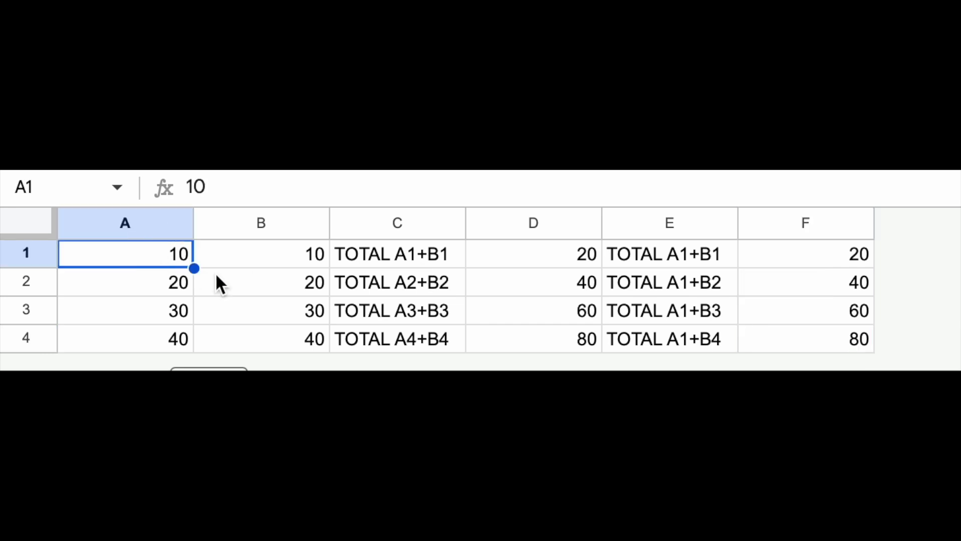
left_click(255, 278)
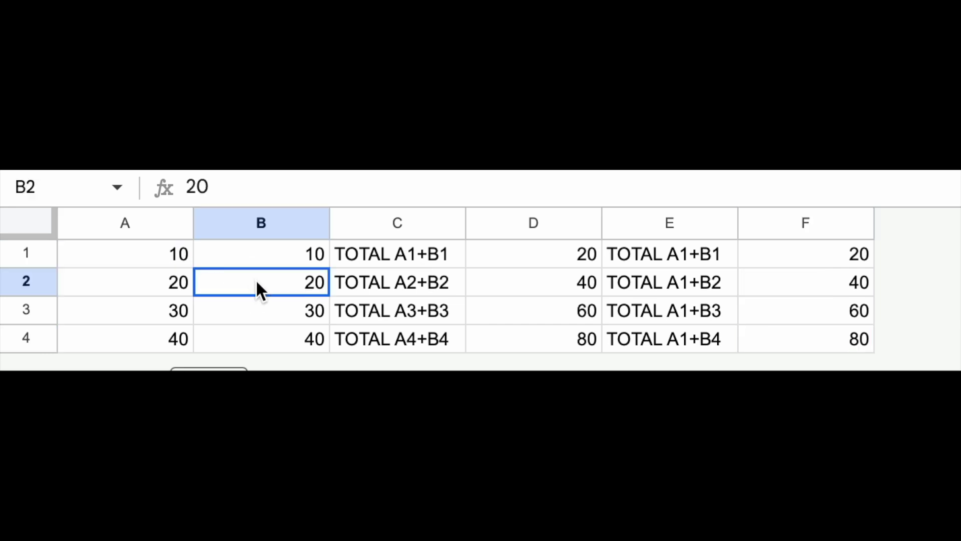
left_click(834, 290)
left_click(834, 333, "shift")
key("Delete")
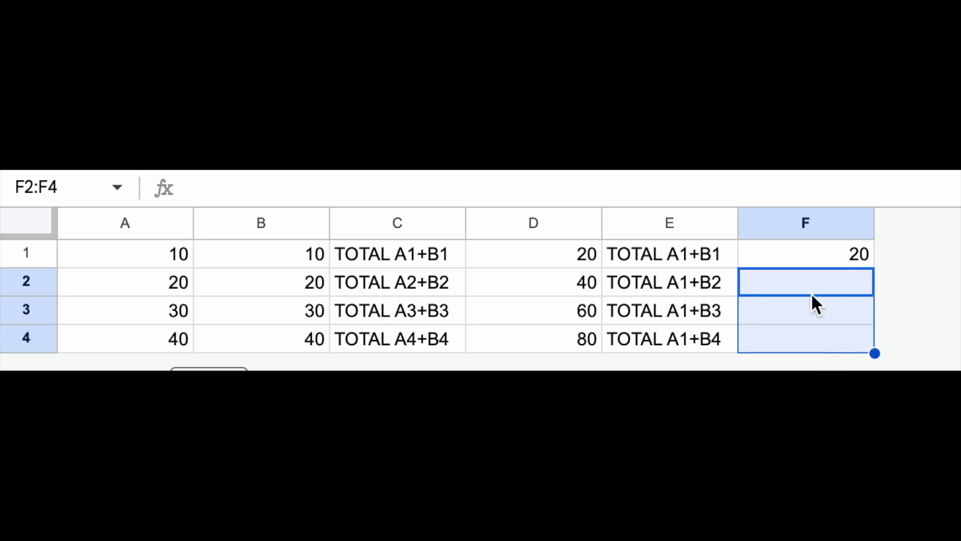
- Make the A1 reference absolute in the F1 formula so it reads =$A$1+B1, and review the formula
left_click(775, 261)
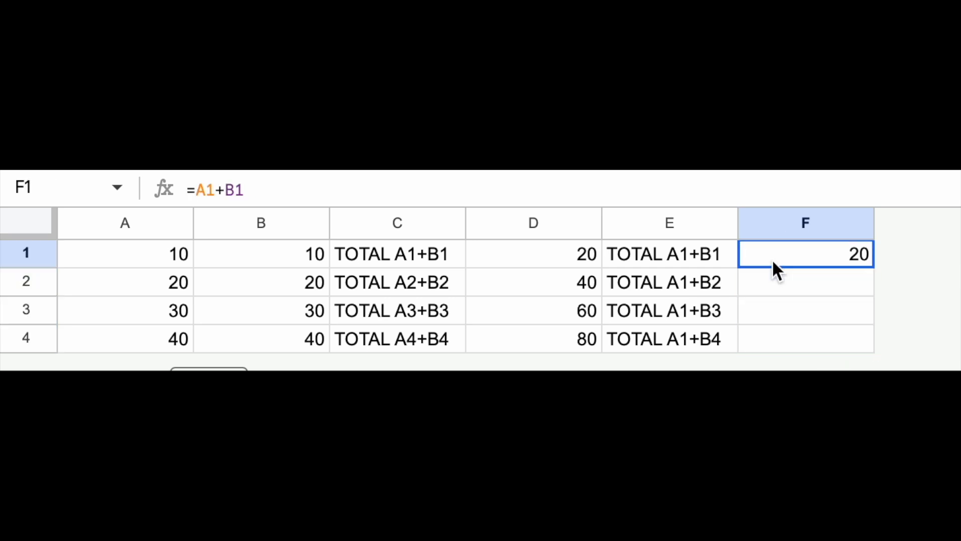
double_click(828, 253)
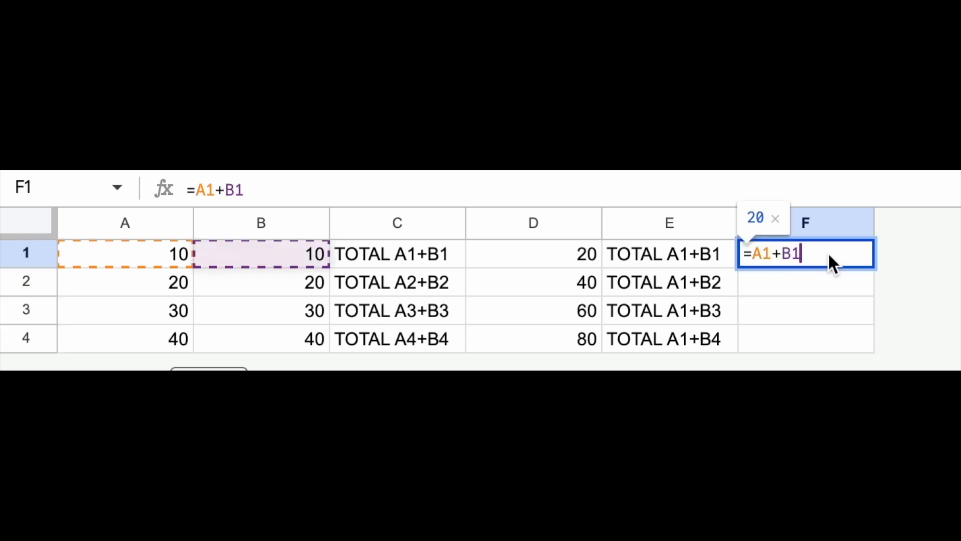
left_click(195, 189)
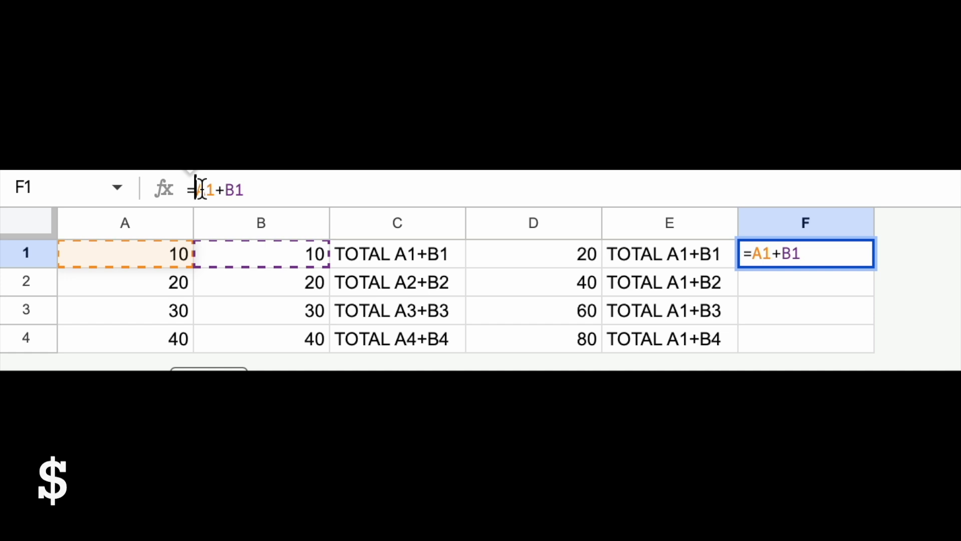
type("$")
key("Right")
type("$")
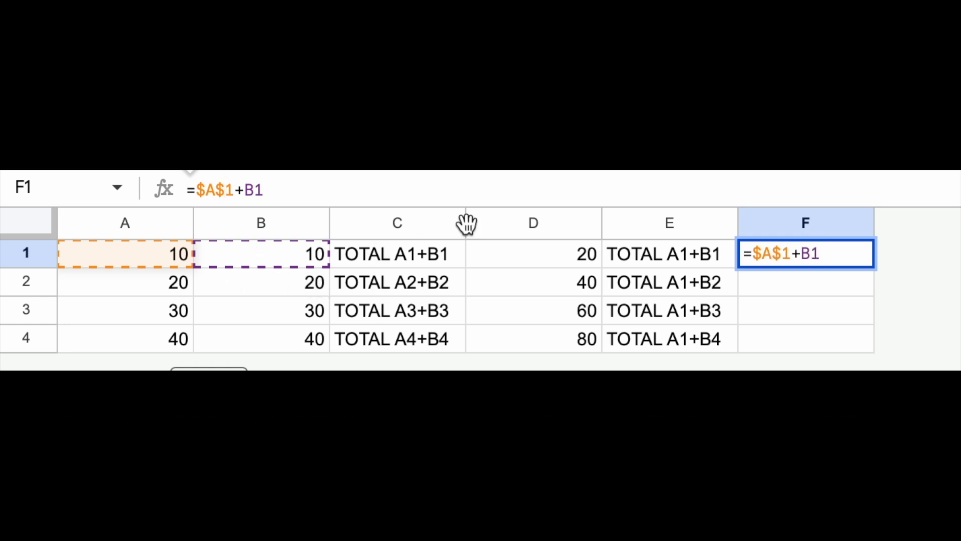
left_click(808, 261)
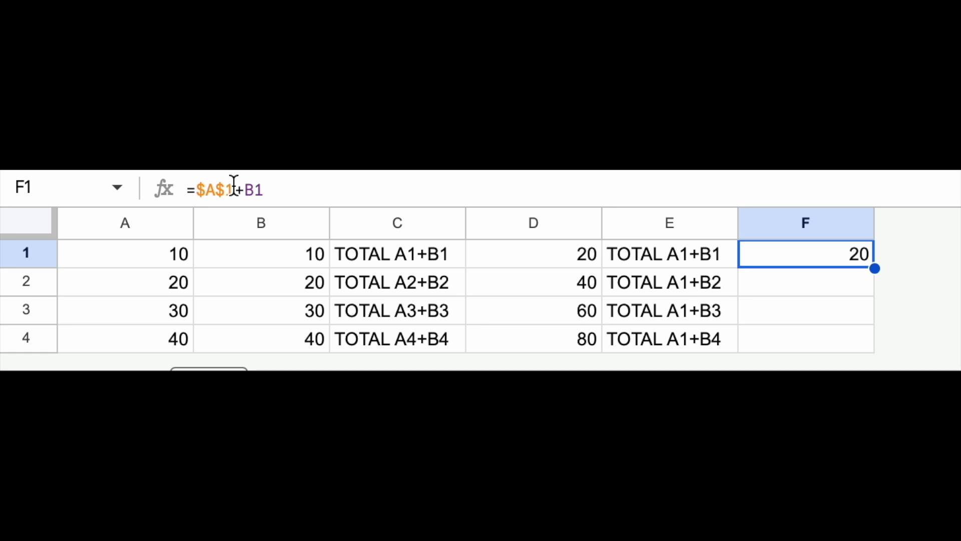
double_click(794, 242)
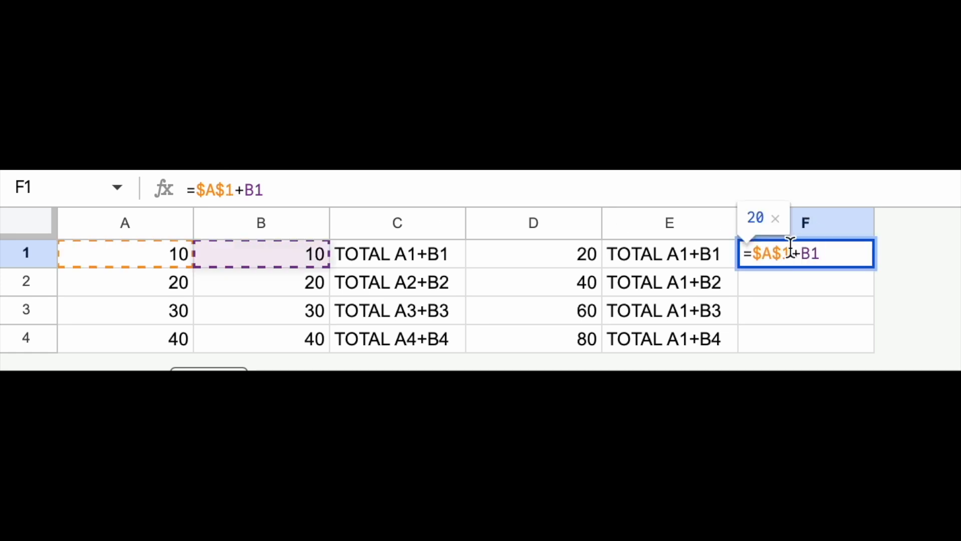
left_click(787, 315)
- Copy the F1 formula with the absolute reference into F2, F3 and F4, and open F4 to inspect its references
left_click(793, 257)
key("ctrl+c")
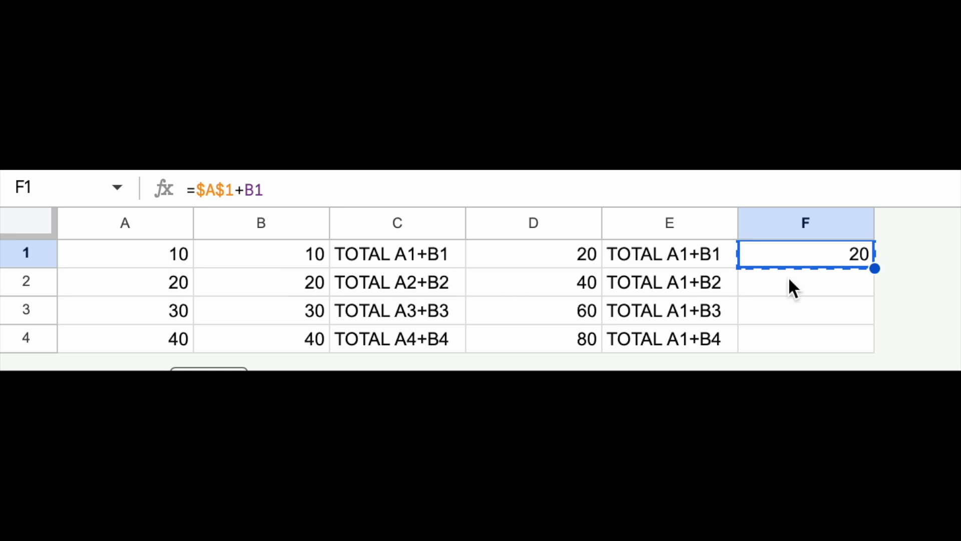
left_click(834, 275)
key("ctrl+v")
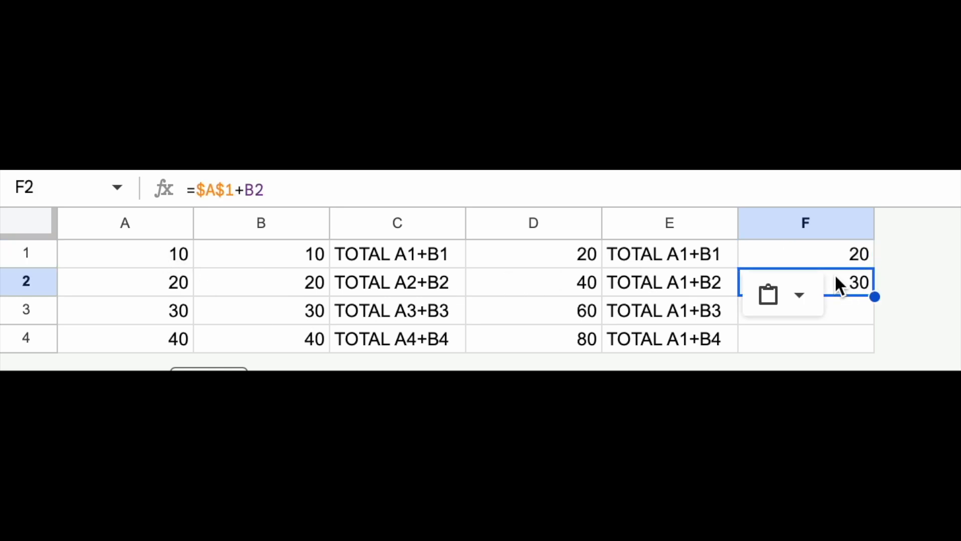
left_click(843, 316)
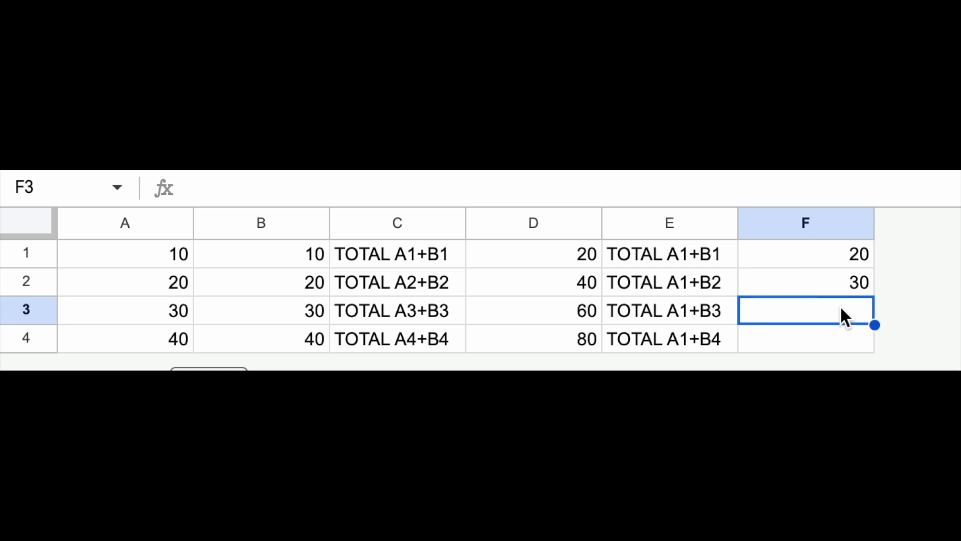
key("ctrl+v")
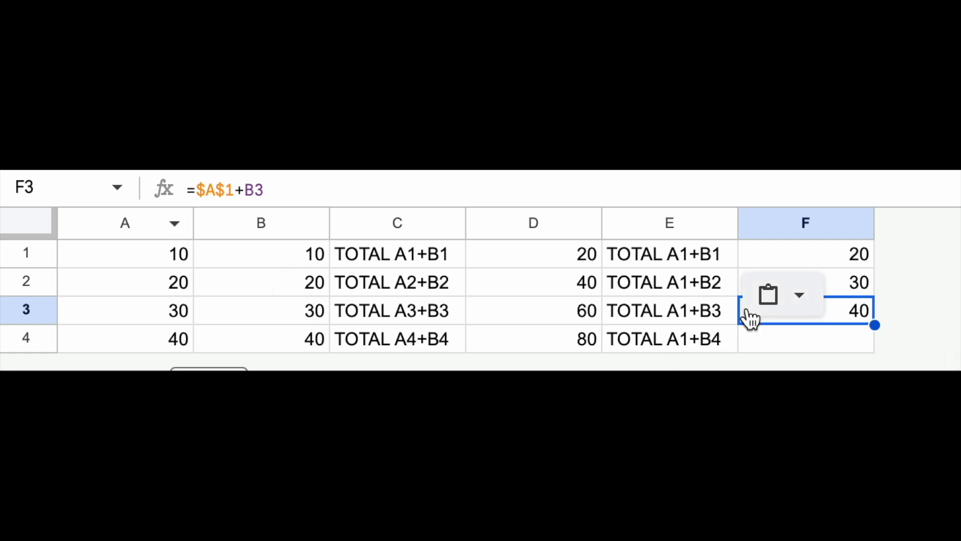
left_click(758, 340)
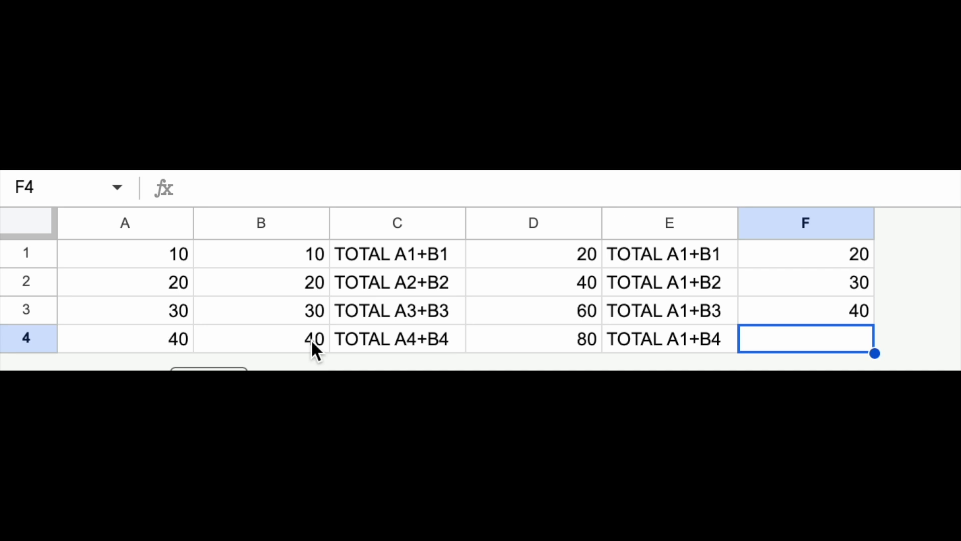
key("ctrl+v")
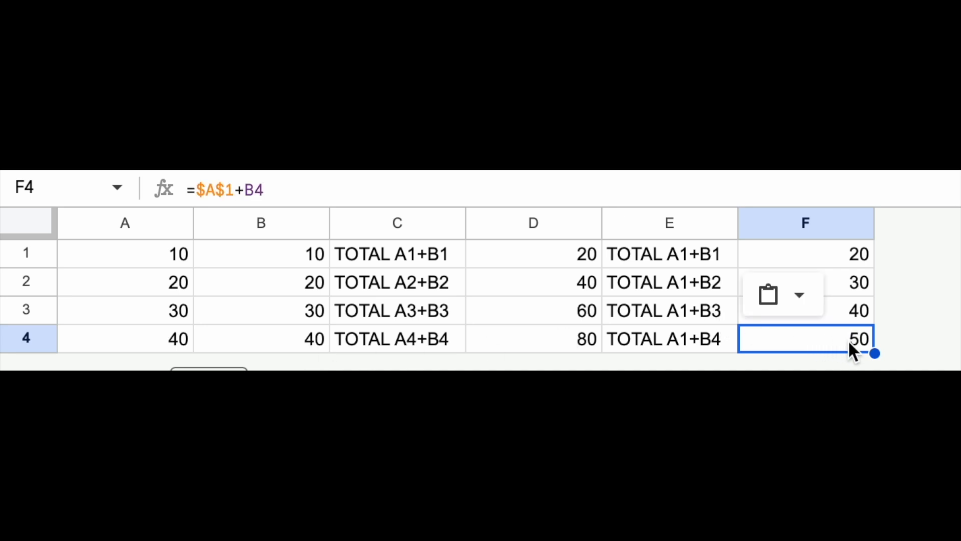
double_click(764, 334)
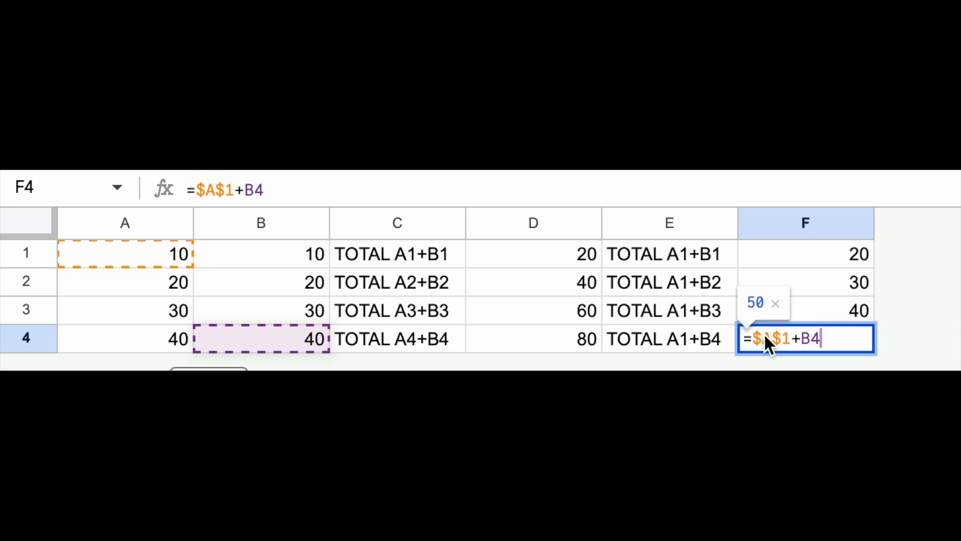
- Review the copied absolute-reference formulas in column F and the value in A2 for the new fixed reference
left_click(822, 311)
double_click(800, 331)
left_click(775, 247)
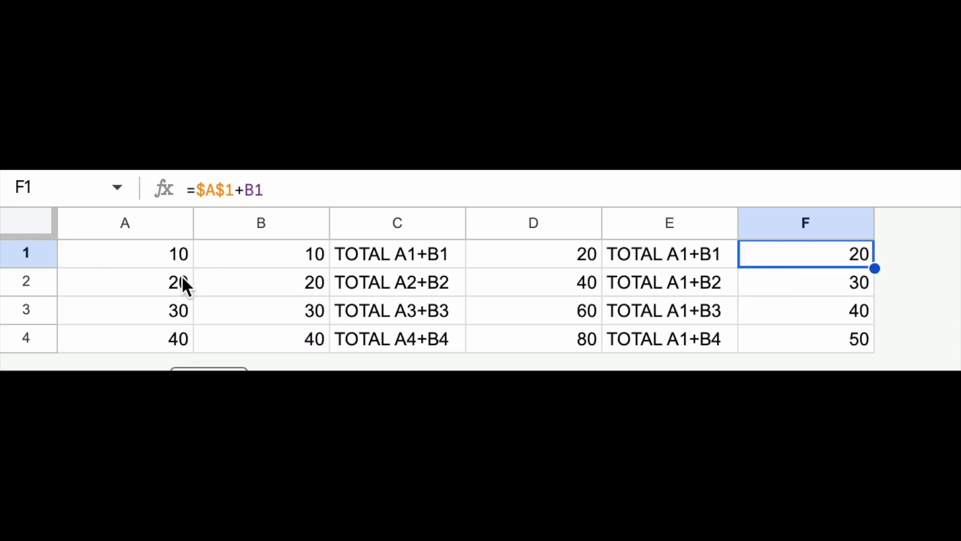
left_click(155, 274)
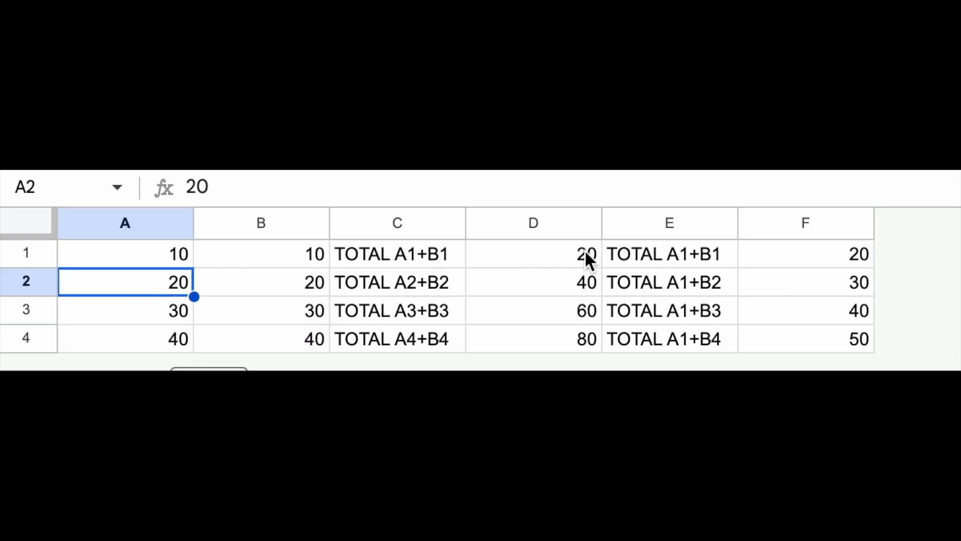
- Change the labels in E1 and E2 to TOTAL A2+B1 and TOTAL A2+B2
left_click(667, 254)
double_click(687, 253)
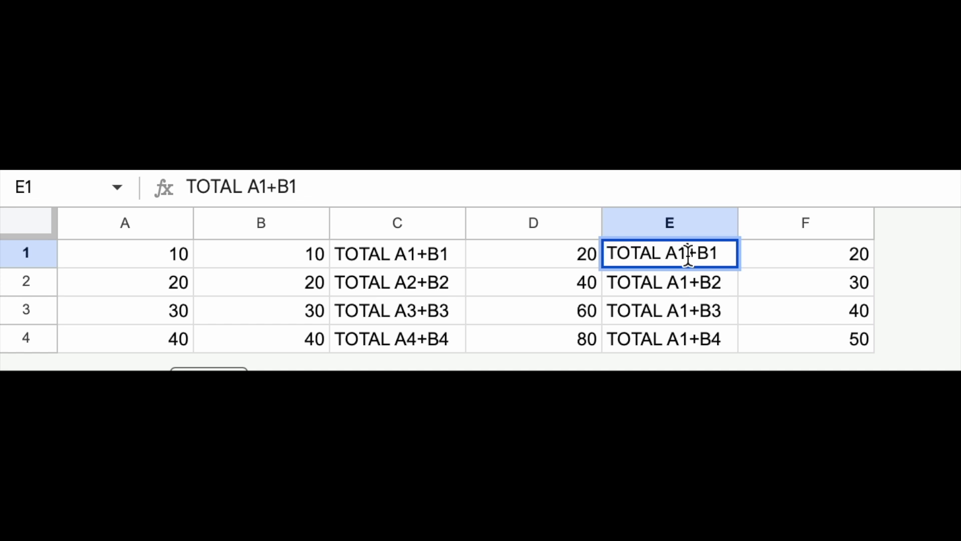
key("BackSpace")
type("2")
left_click(671, 283)
double_click(687, 279)
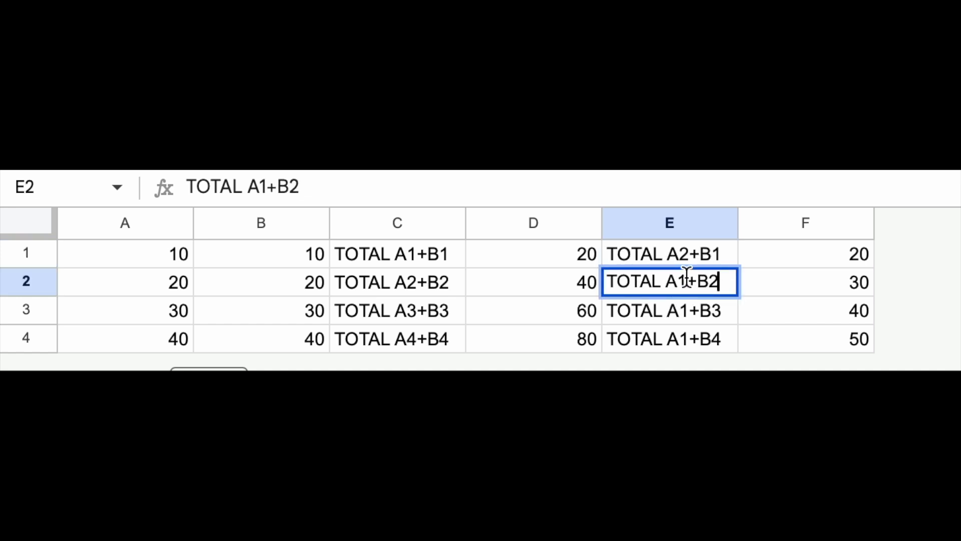
key("BackSpace")
type("2")
- Change the labels in E3 and E4 to TOTAL A2+B3 and TOTAL A2+B4
left_click(673, 308)
double_click(687, 309)
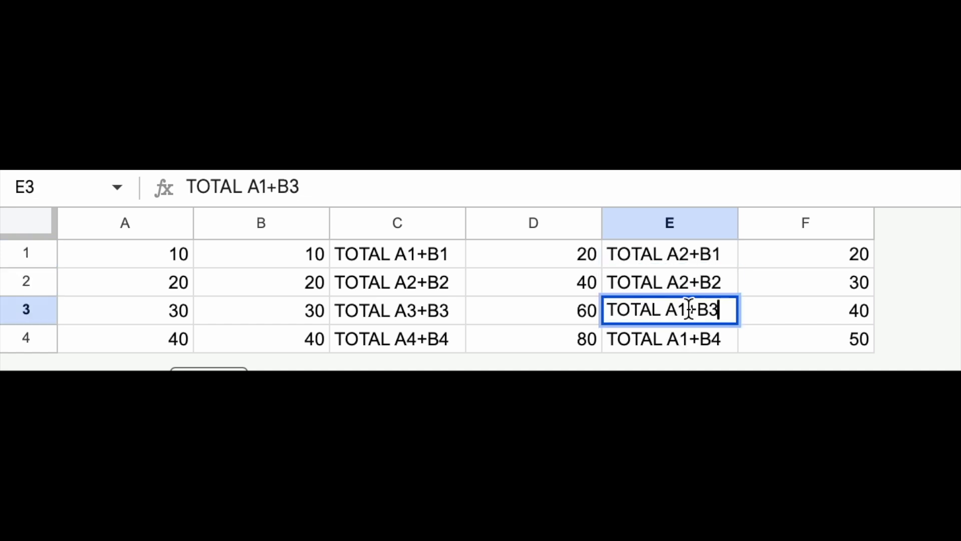
key("BackSpace")
type("2")
left_click(671, 341)
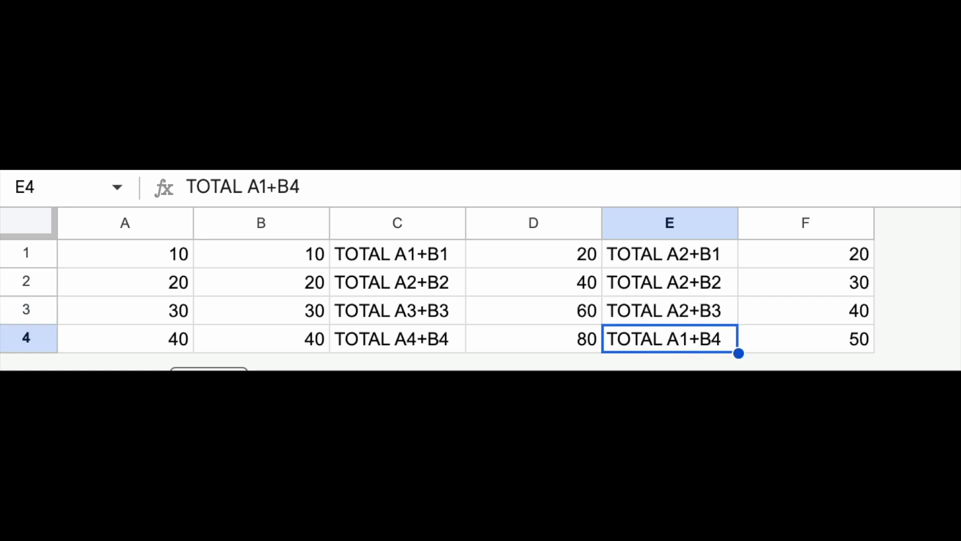
double_click(687, 338)
key("BackSpace")
type("2")
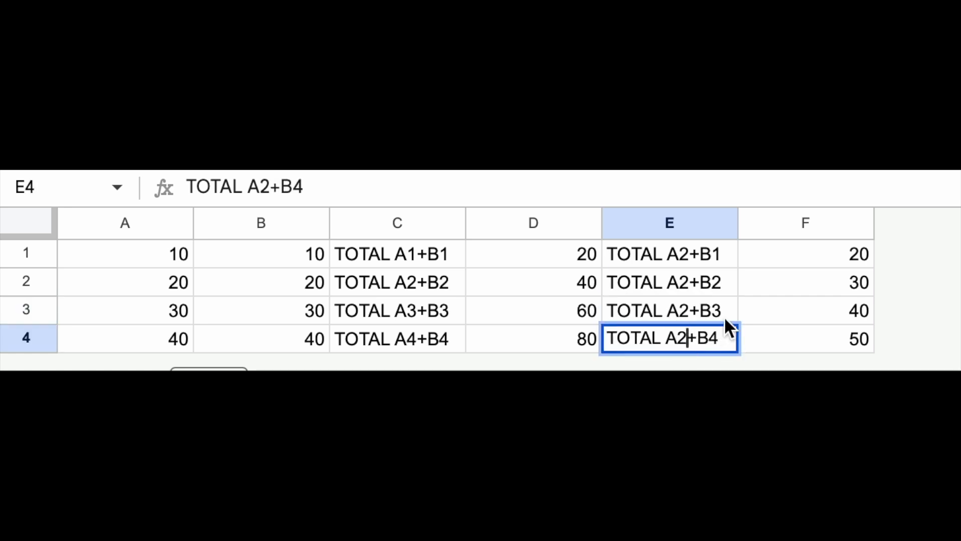
left_click(749, 312)
- Change the absolute reference in the F1 formula to A2 so it reads =$A$2+B1
left_click(771, 253)
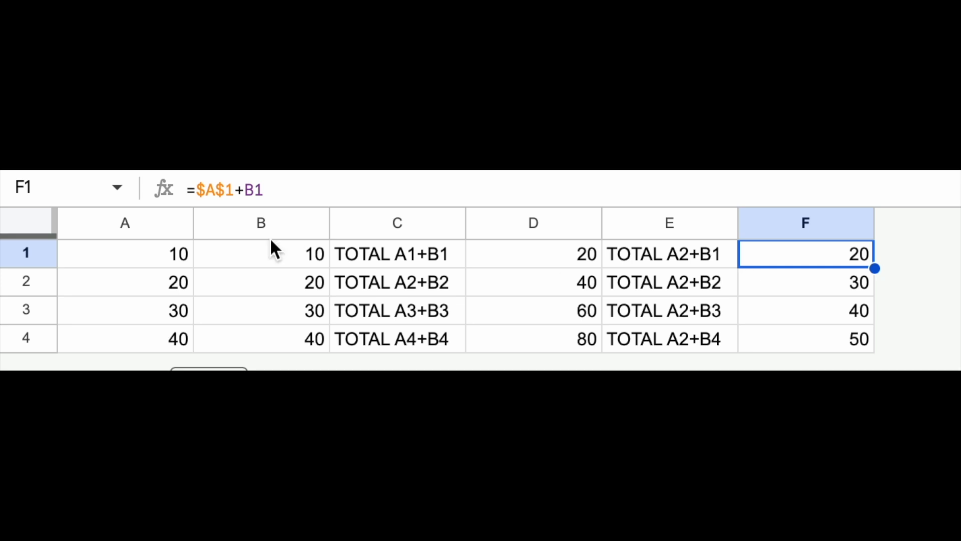
left_click(231, 191)
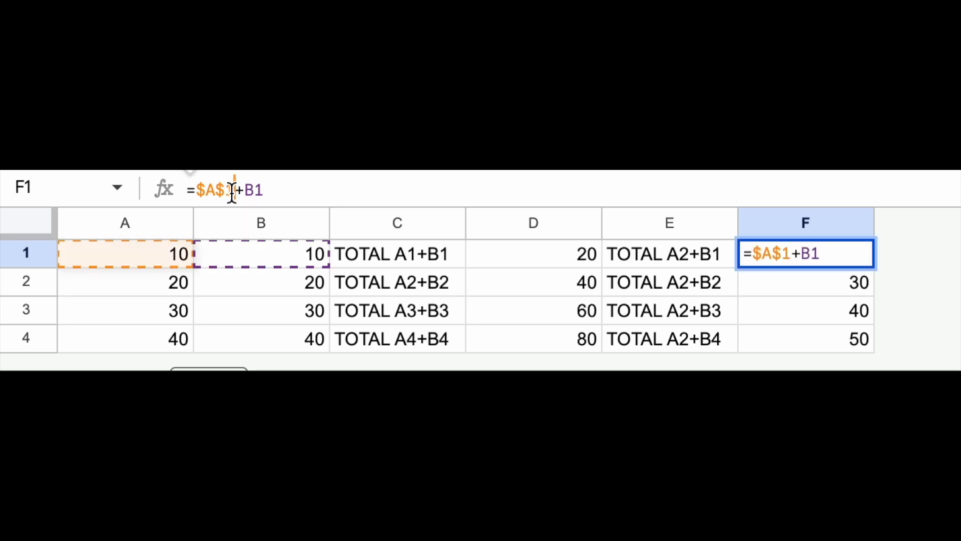
key("BackSpace")
type("2")
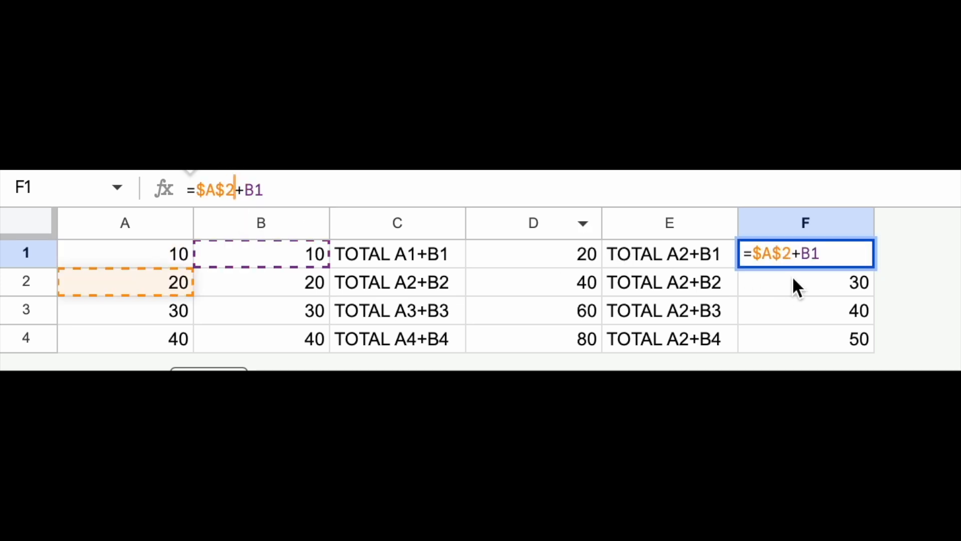
key("Return")
left_click(821, 246)
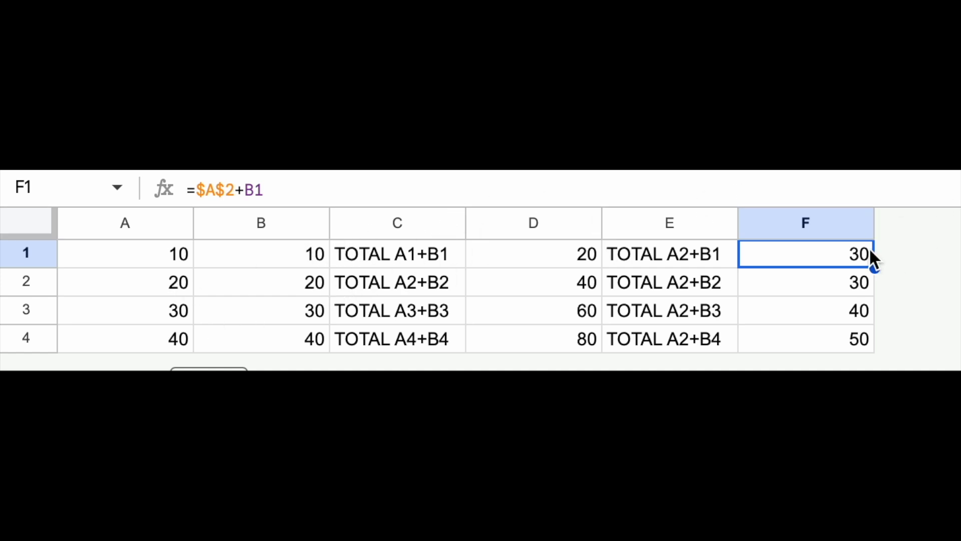
left_click(826, 288)
left_click(824, 251)
key("ctrl+c")
type("v")
left_click(832, 278)
left_click(821, 256)
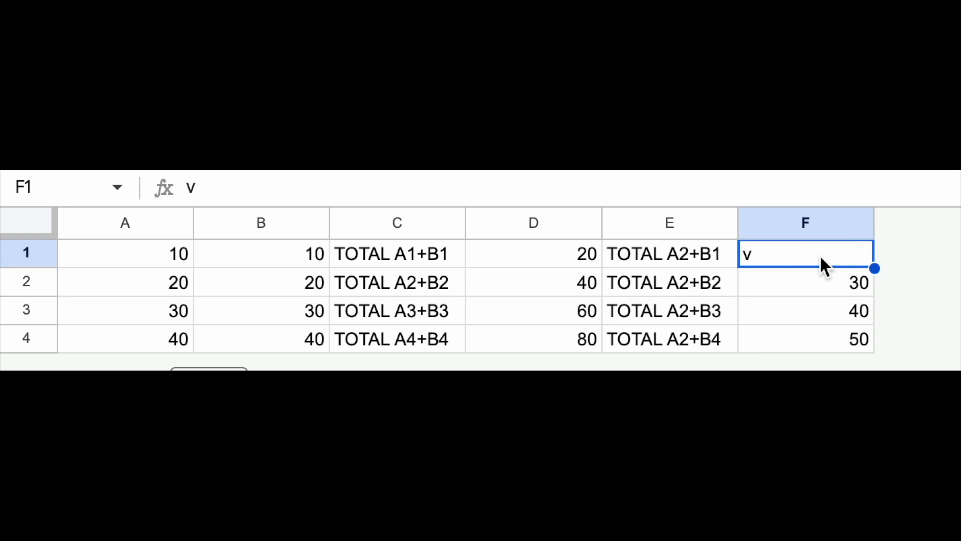
key("ctrl+v")
- Copy the F1 formula with the absolute A2 reference into F2, F3 and F4
key("ctrl+c")
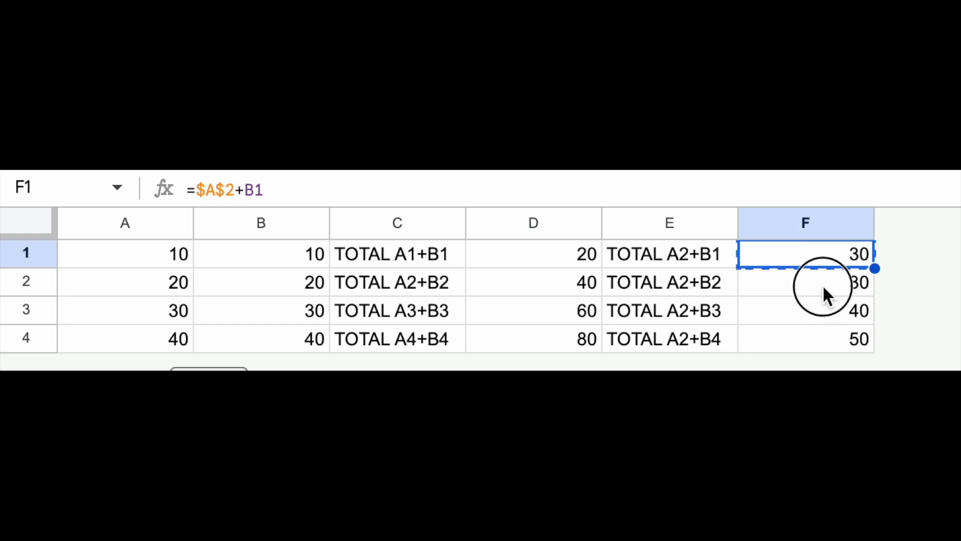
left_click(825, 292)
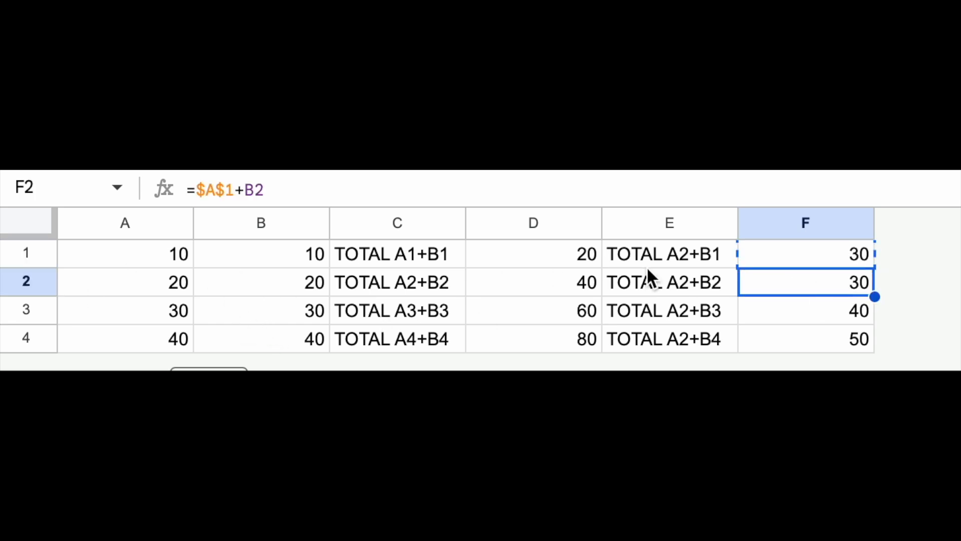
key("ctrl+v")
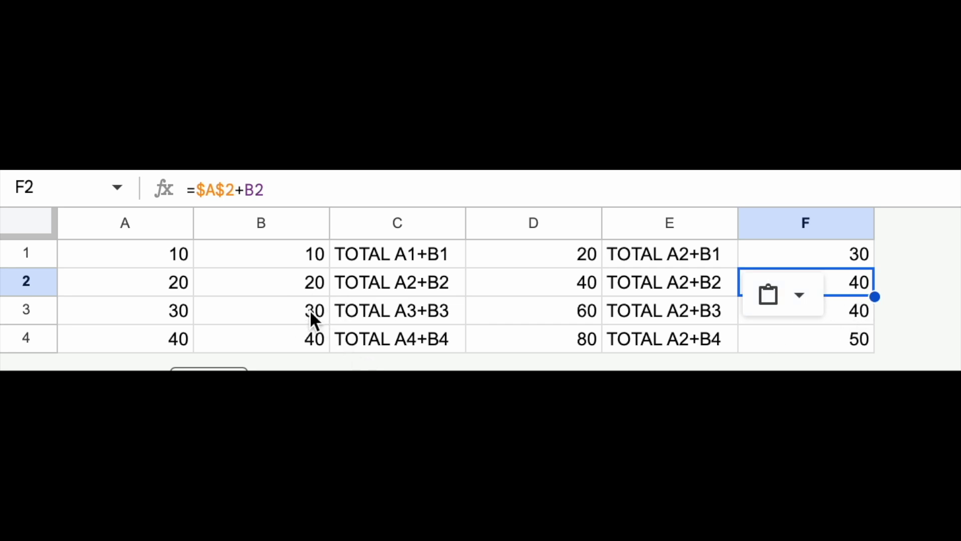
left_click(845, 310)
key("ctrl+v")
left_click(835, 337)
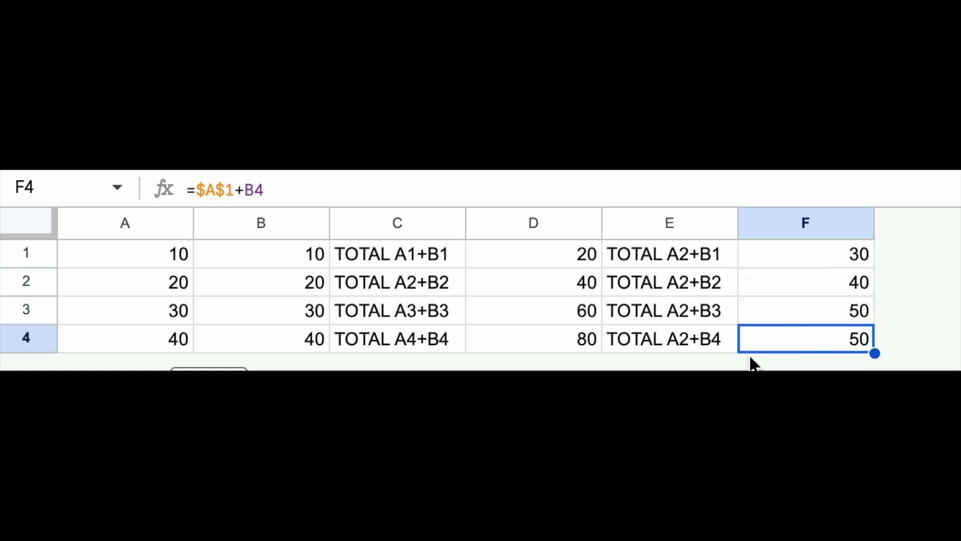
key("ctrl+v")
- Compare the labels in column E with the absolute-reference formulas in F1 and F2
left_click(714, 338)
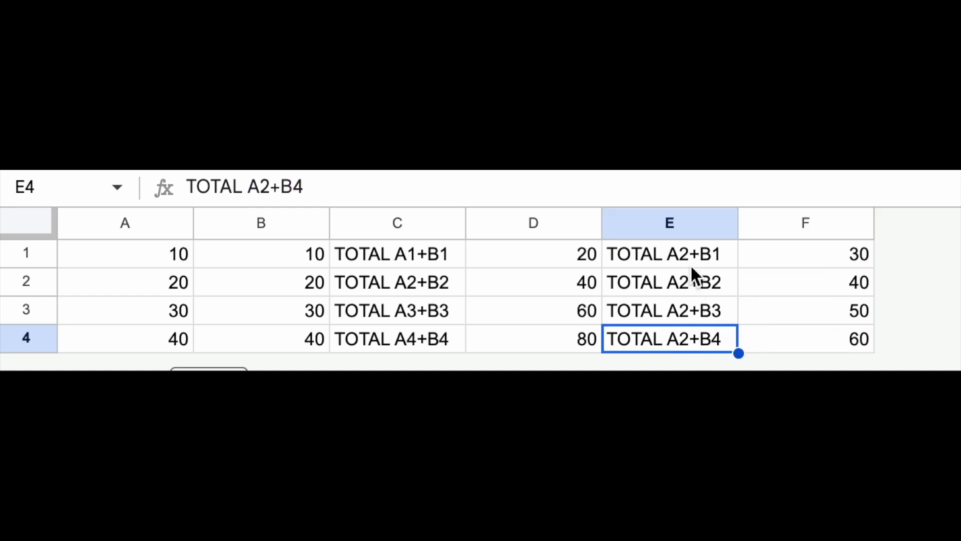
left_click(671, 263)
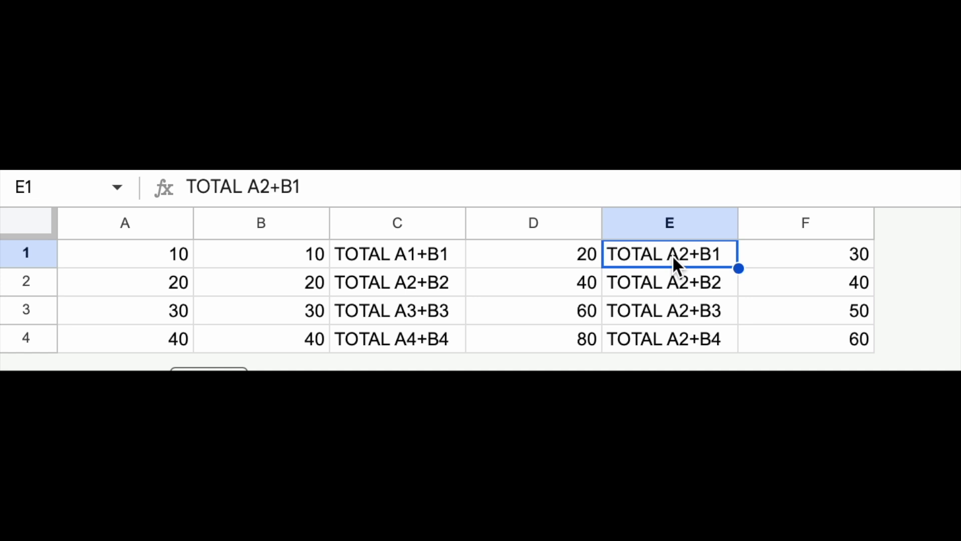
double_click(780, 259)
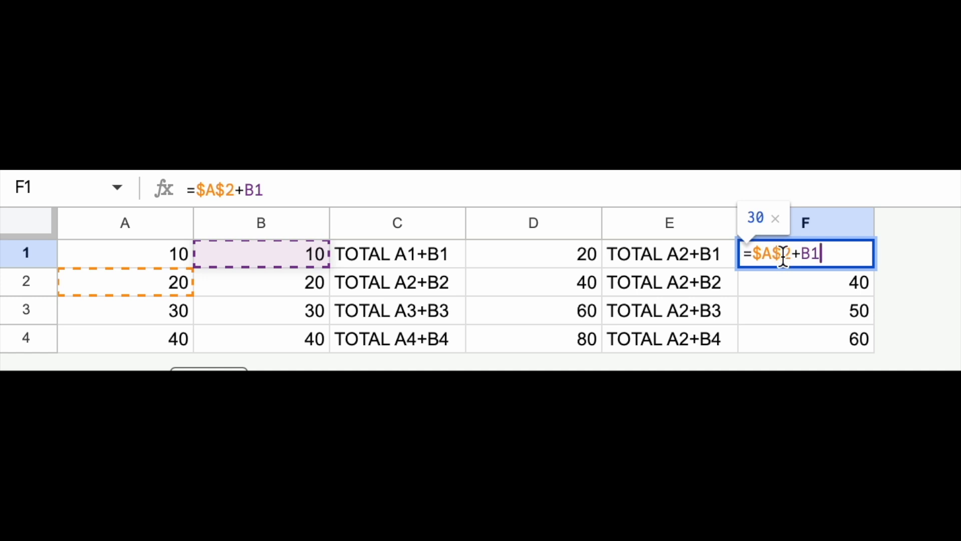
left_click(774, 275)
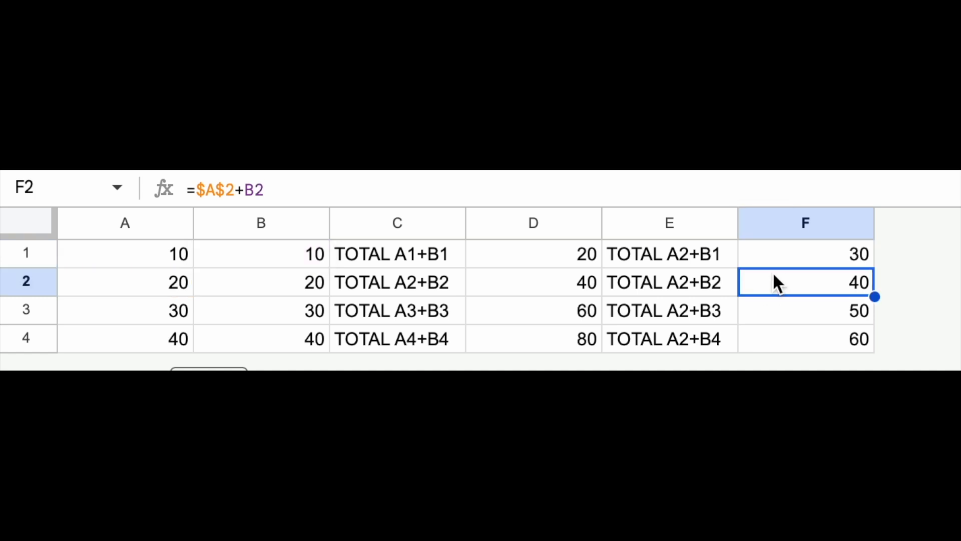
left_click(781, 254)
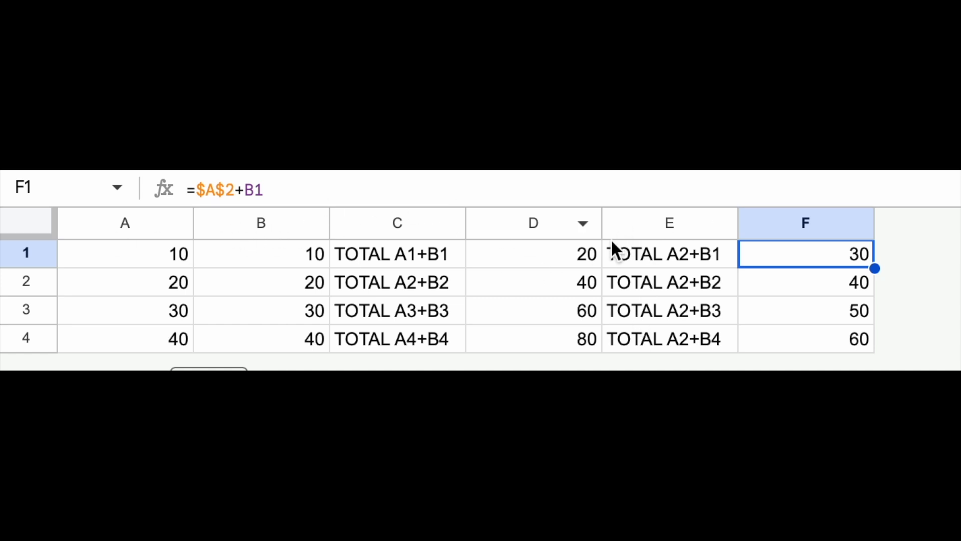
key("Down")
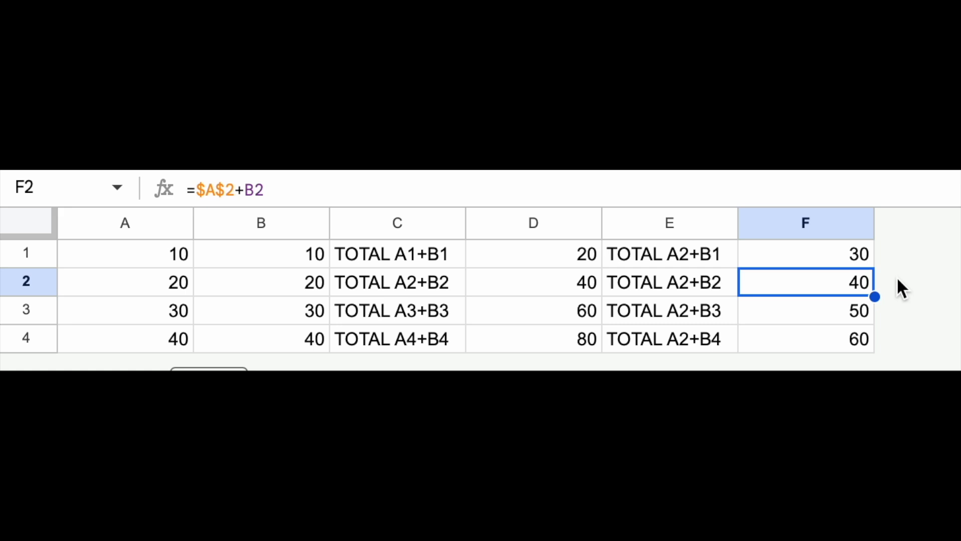